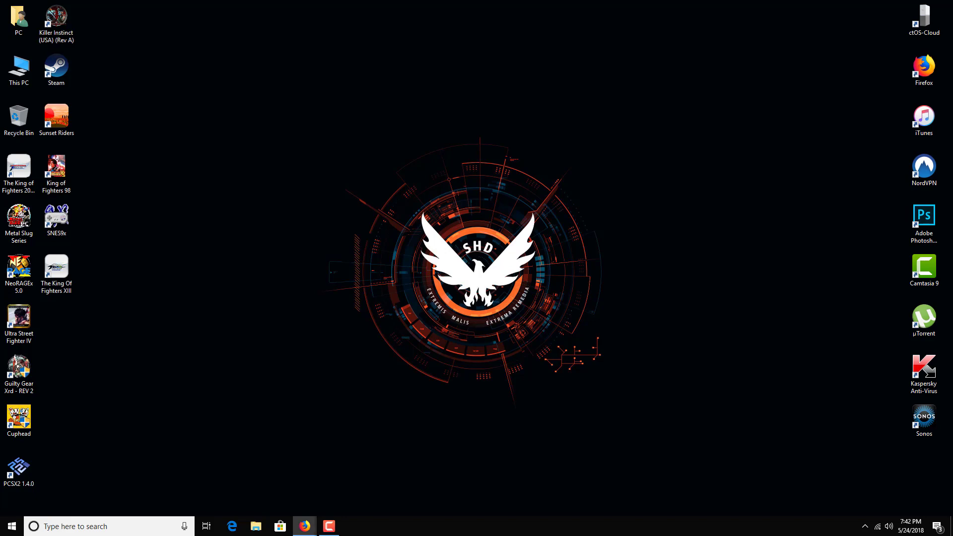
Bring up Firefox on its New Tab page, centre its window, and open the Start menu.
{"action": "left_click", "coordinate": [305, 526]}
{"action": "left_click_drag", "start_coordinate": [404, 7], "coordinate": [661, 24]}
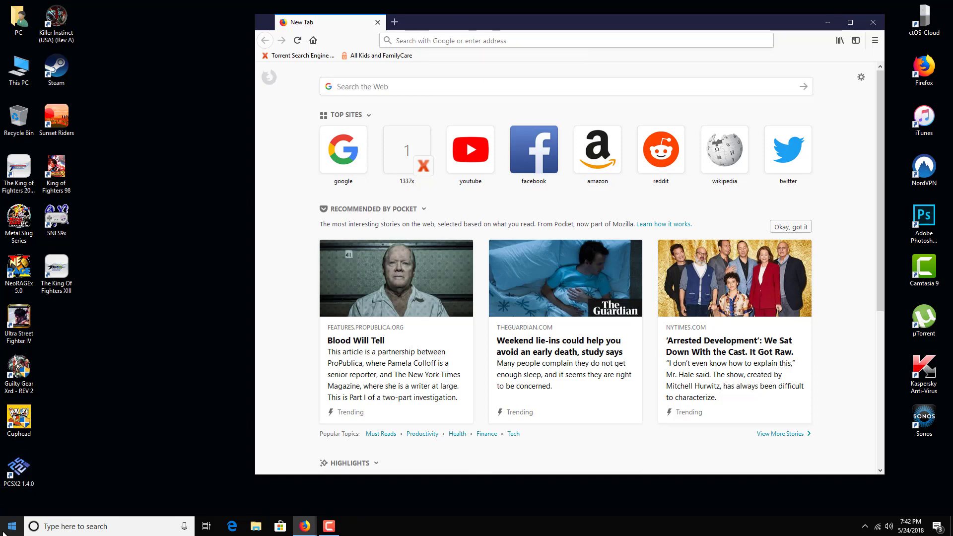
{"action": "left_click", "coordinate": [3, 532]}
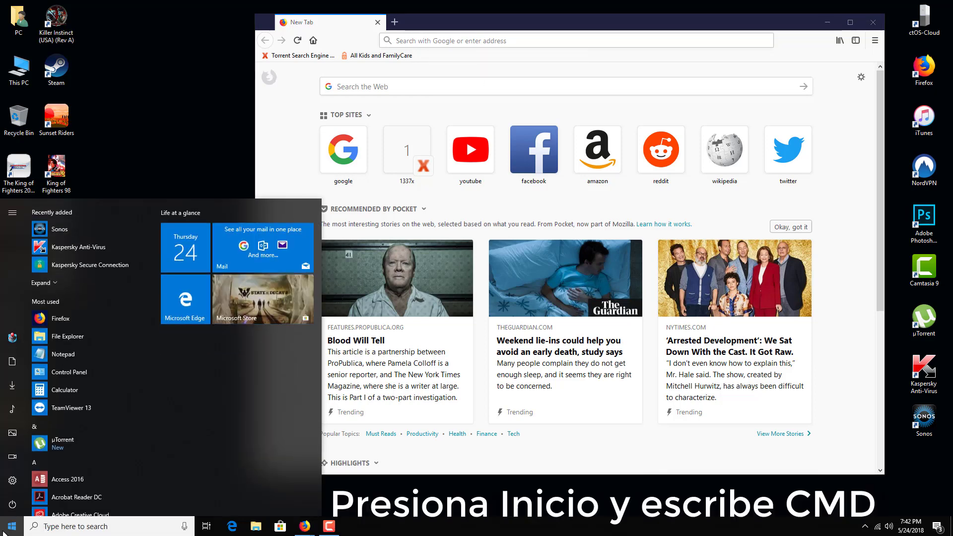
Run ipconfig in Command Prompt and highlight the Default Gateway line, 192.168.1.1.
{"action": "type", "text": "cmd"}
{"action": "key", "text": "Return"}
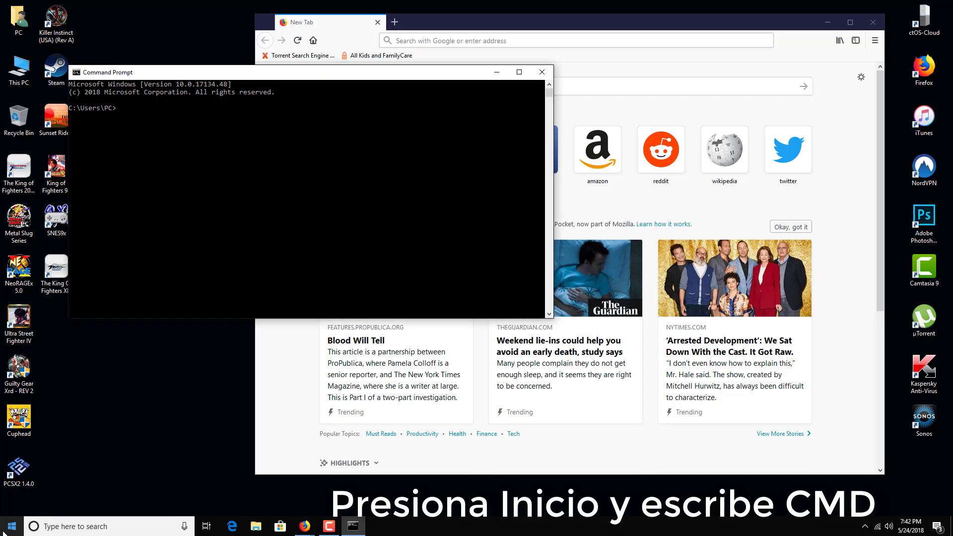
{"action": "type", "text": "ipconfig"}
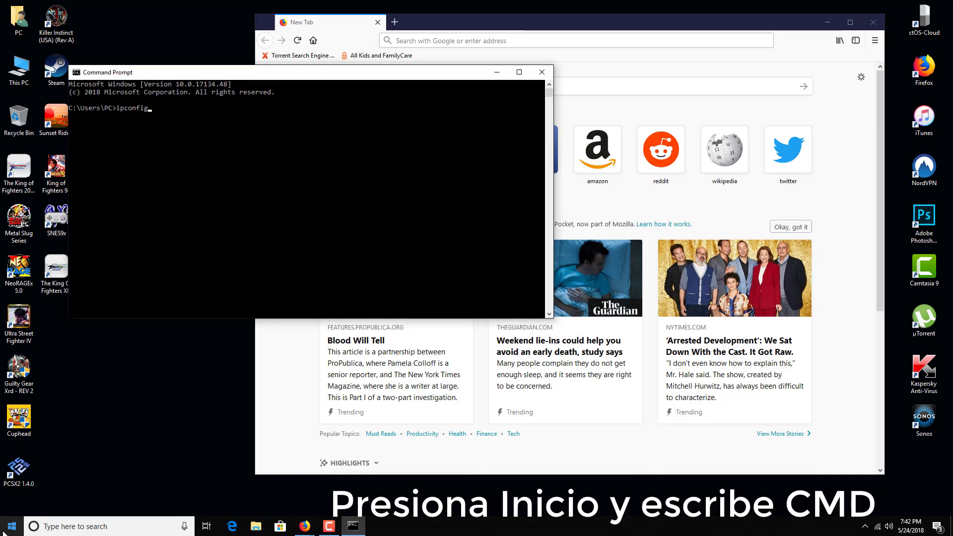
{"action": "key", "text": "Return"}
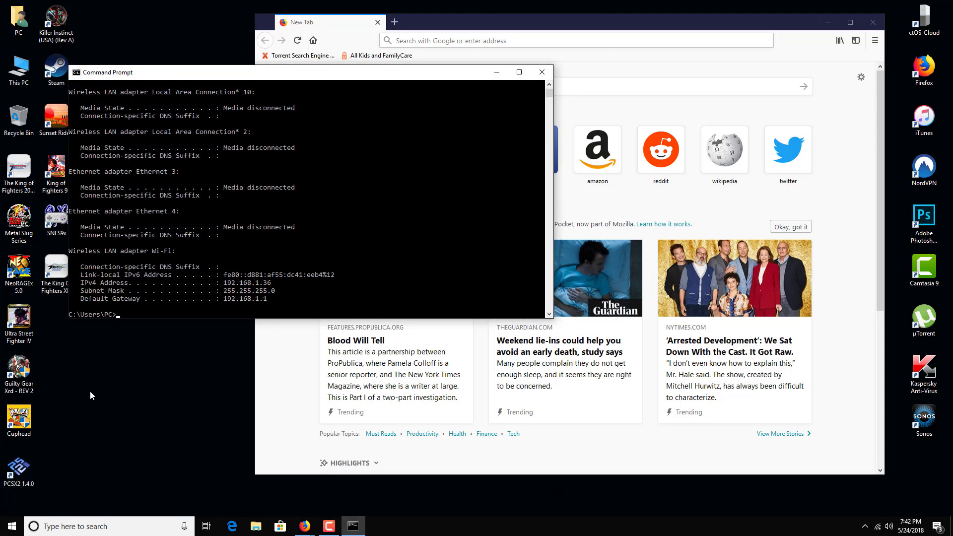
{"action": "left_click_drag", "start_coordinate": [80, 299], "coordinate": [272, 298]}
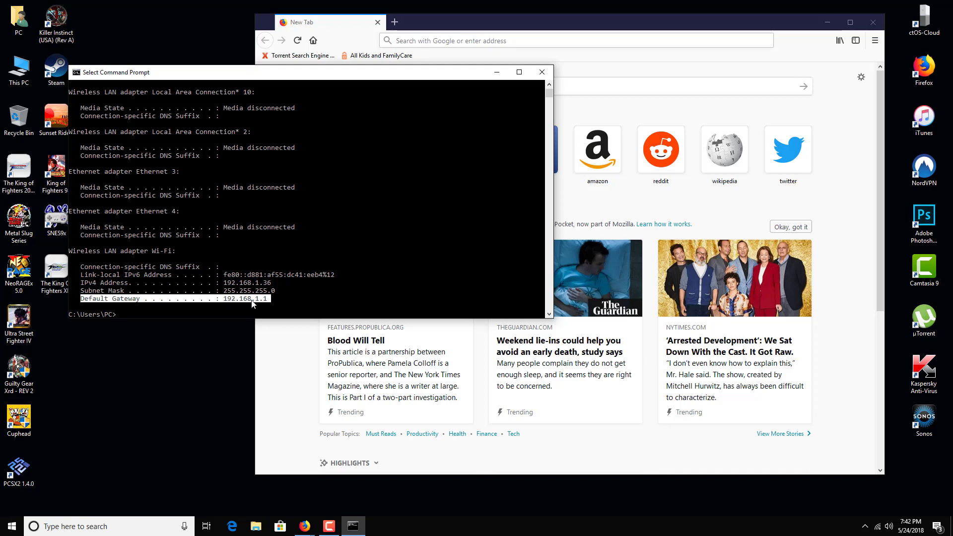
{"action": "left_click", "coordinate": [441, 42]}
Load 192.168.1.1 in Firefox to reach the ASUS RT-AC3200 sign-in page.
{"action": "type", "text": "192"}
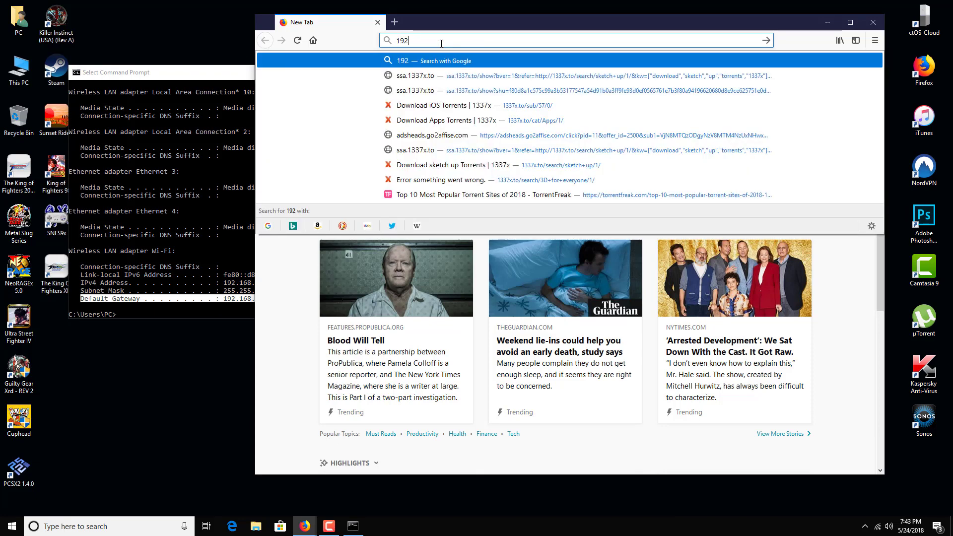
{"action": "type", "text": ".168.1.1"}
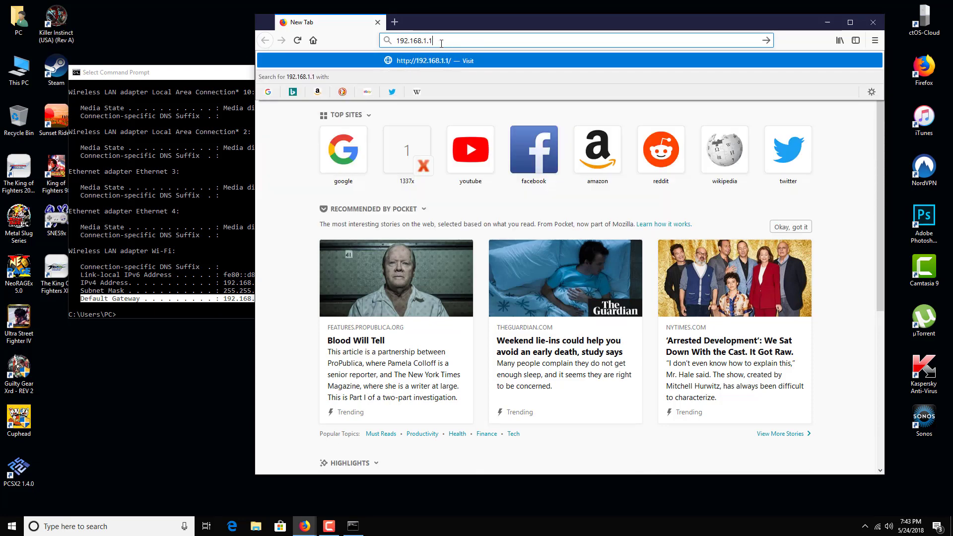
{"action": "key", "text": "Return"}
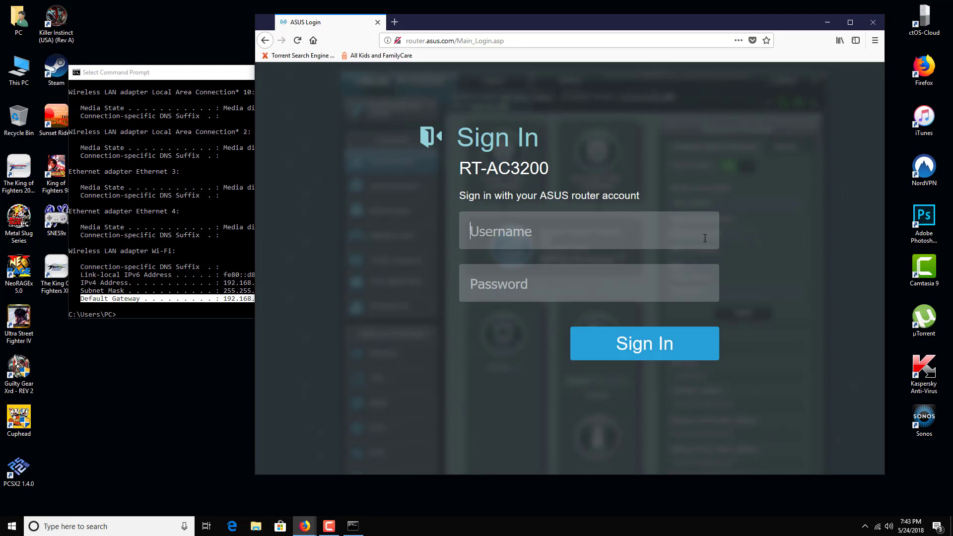
Fill in the router account's username and password on the ASUS Sign In page.
{"action": "type", "text": "Lazengann86"}
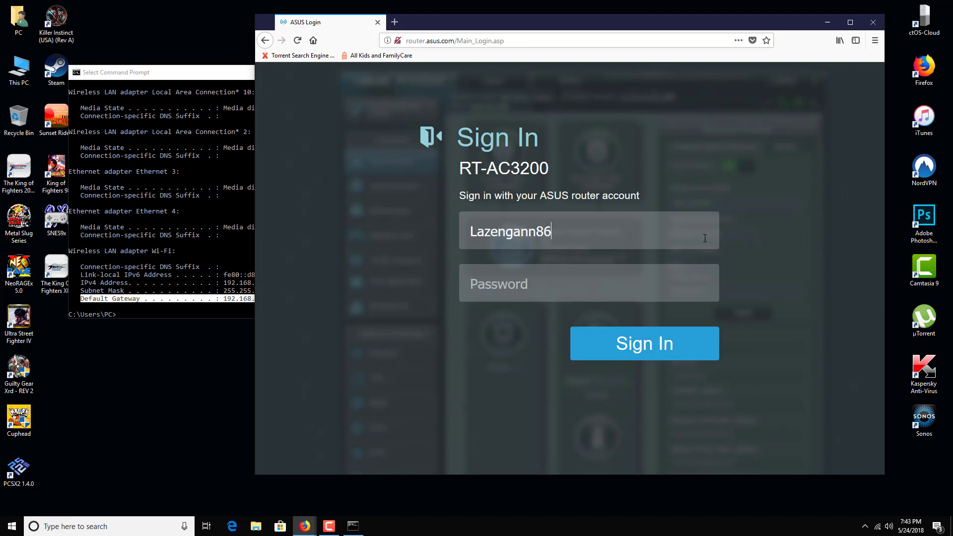
{"action": "key", "text": "Tab"}
{"action": "type", "text": "a"}
{"action": "key", "text": "BackSpace"}
{"action": "type", "text": "aaaaaaaaaaaa"}
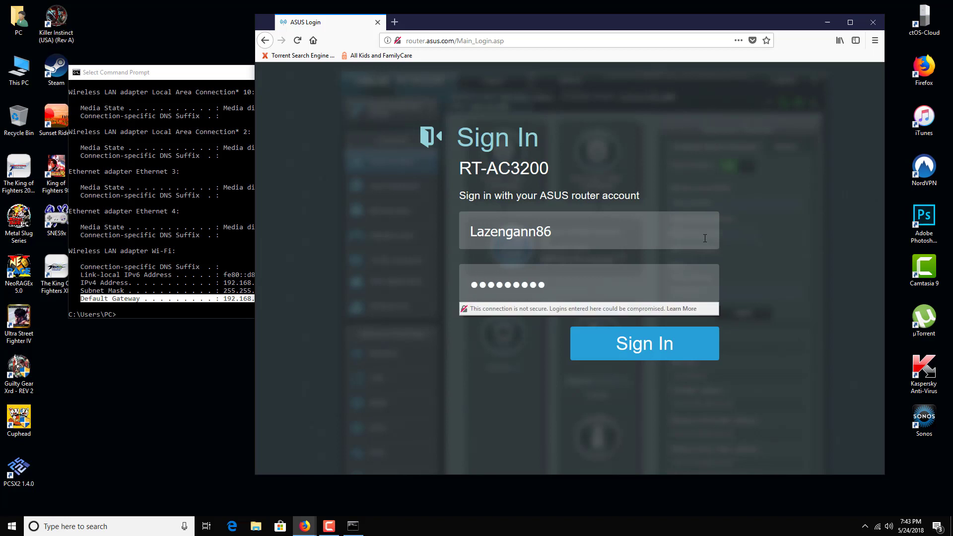
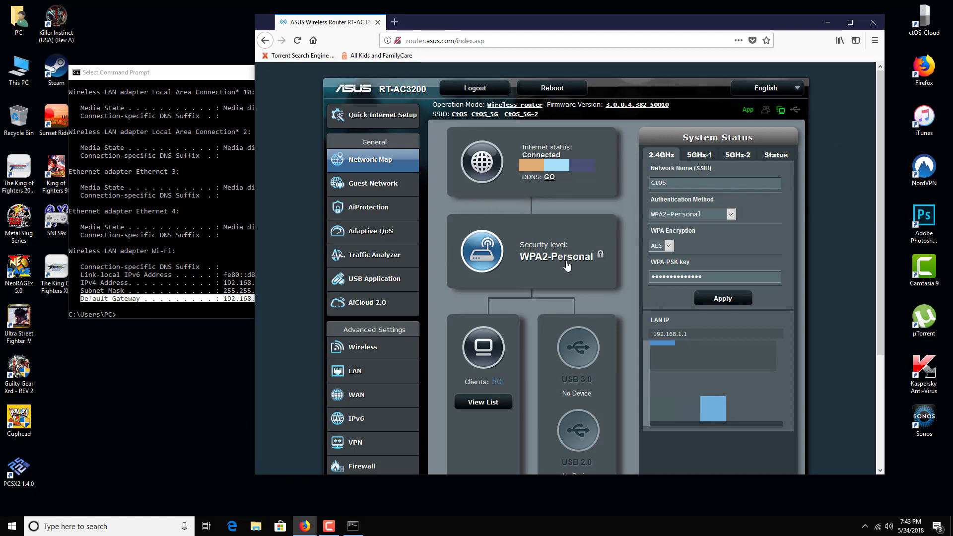
Open the Wireless General page for the 2.4GHz CtOS network and expand the Band list.
{"action": "left_click", "coordinate": [369, 352]}
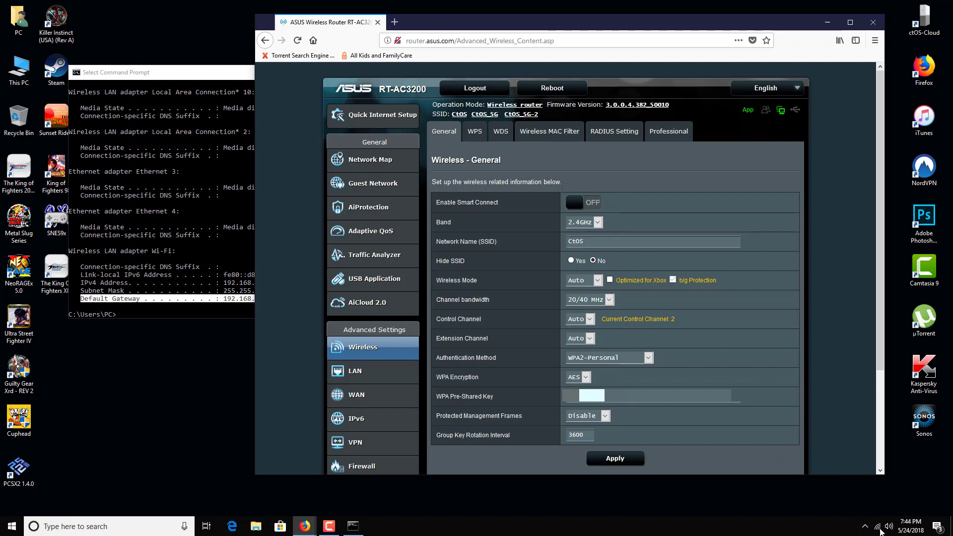
{"action": "mouse_move", "coordinate": [879, 532]}
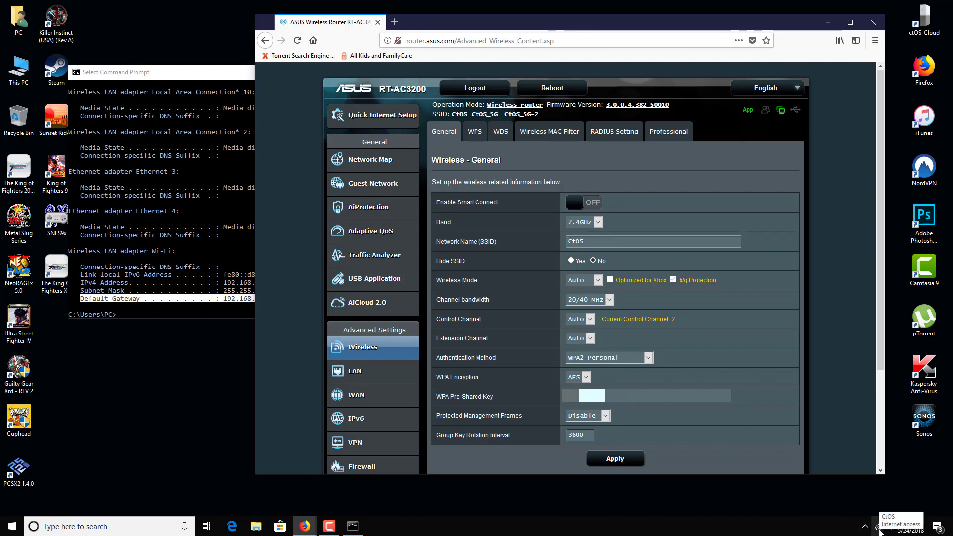
{"action": "left_click", "coordinate": [599, 223]}
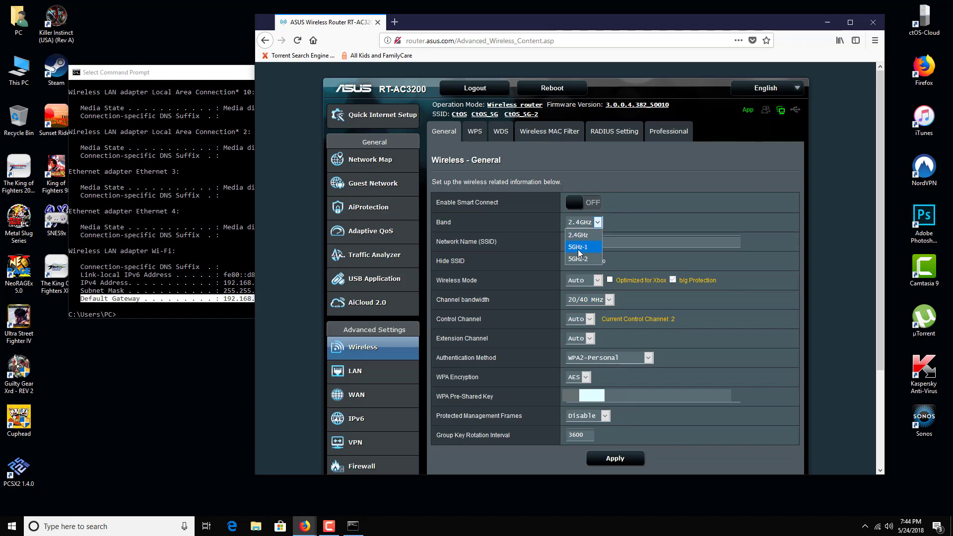
Show the 5GHz-1 band settings (SSID CtOS_5G, channel 36) and list nearby Wi-Fi networks.
{"action": "left_click", "coordinate": [579, 247]}
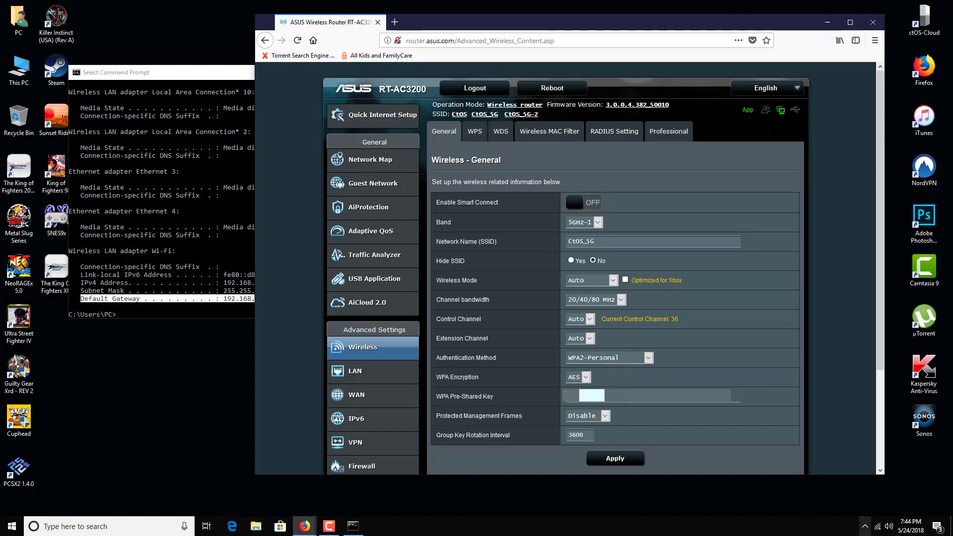
{"action": "left_click", "coordinate": [876, 527]}
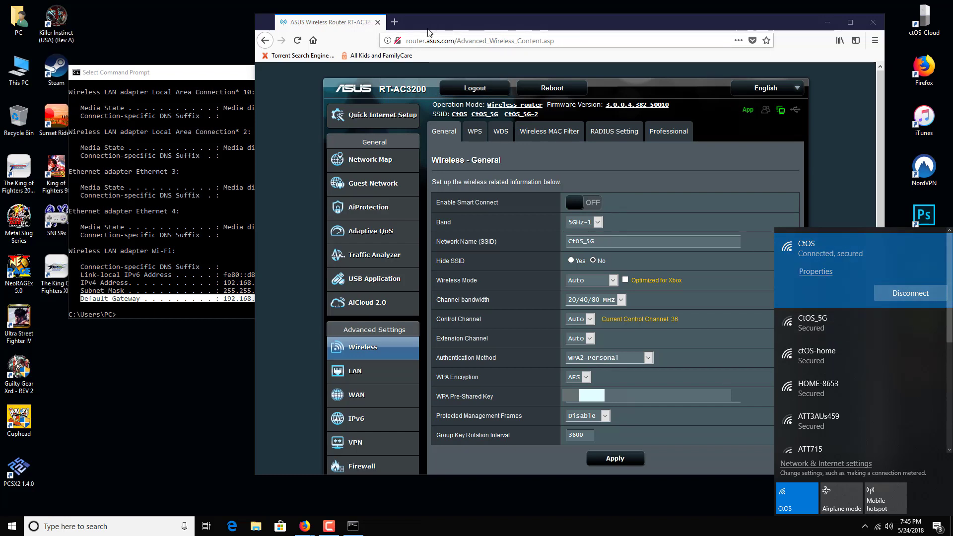
Close the Command Prompt window and load speedtest.net in a new Firefox tab.
{"action": "left_click", "coordinate": [395, 22]}
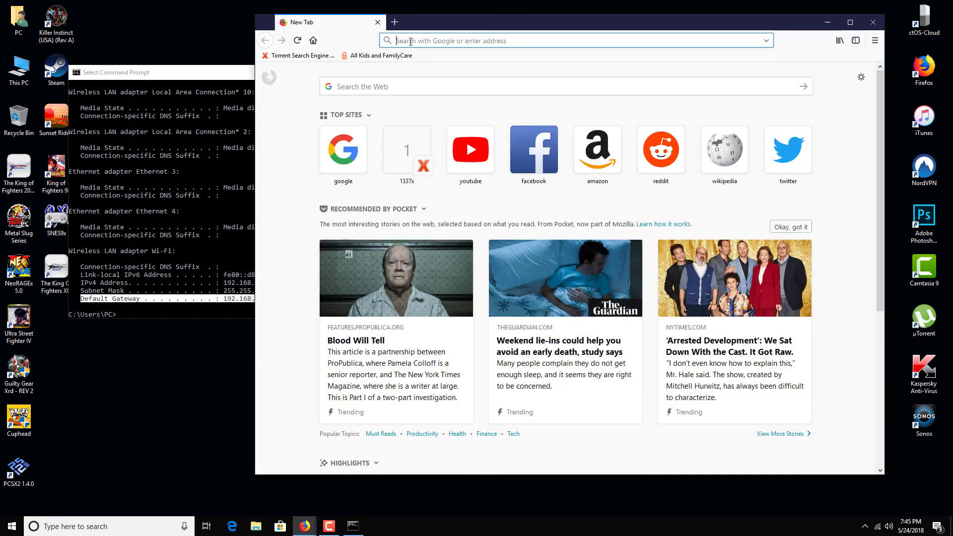
{"action": "left_click", "coordinate": [214, 73]}
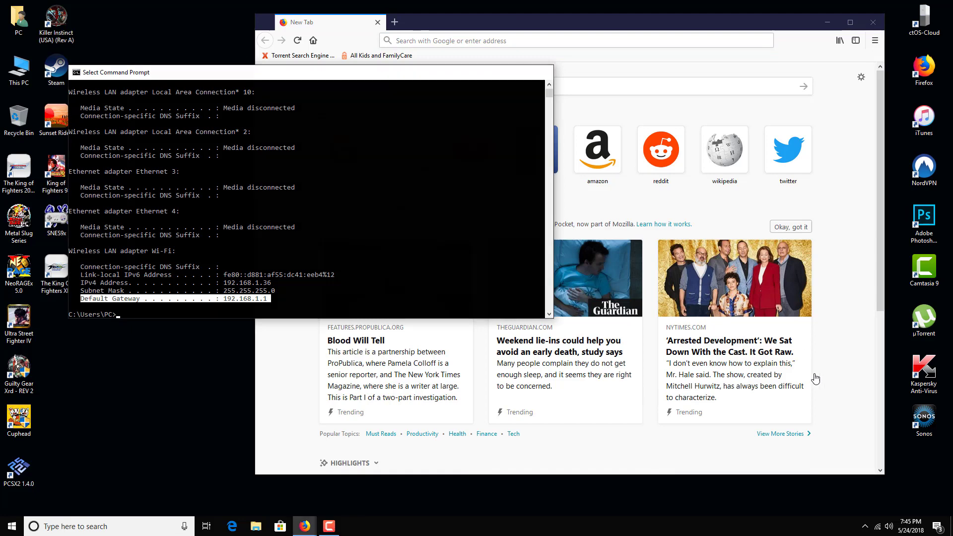
{"action": "key", "text": "alt+F4"}
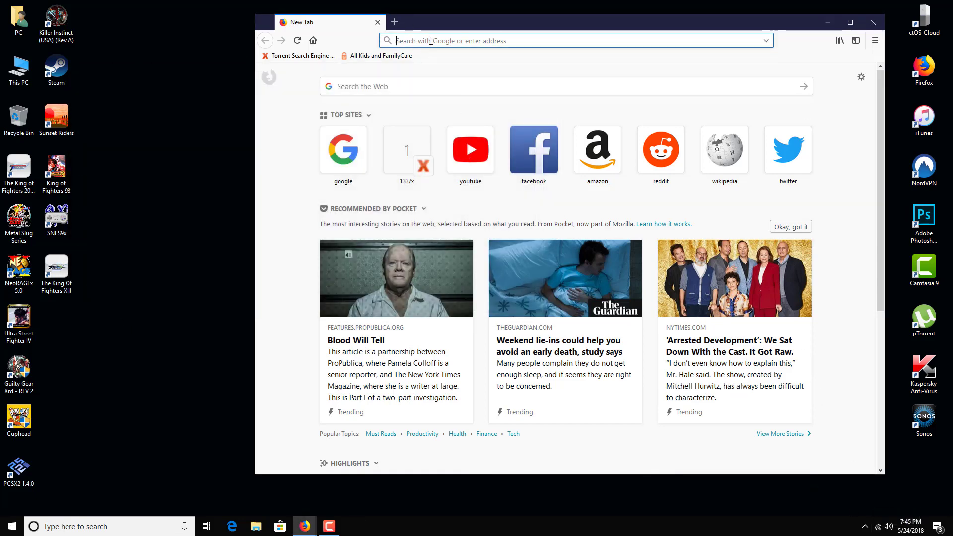
{"action": "type", "text": "speedtes"}
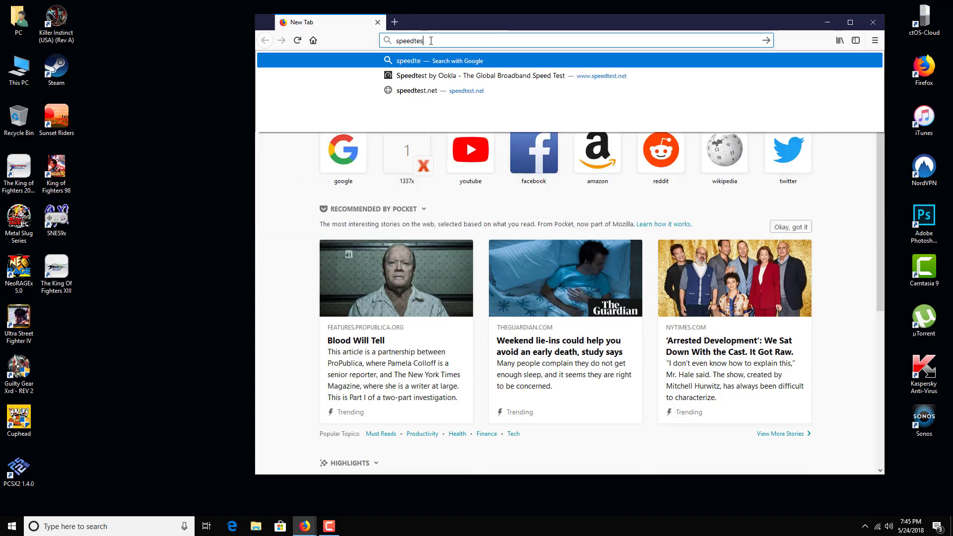
{"action": "type", "text": "t.net"}
{"action": "key", "text": "Return"}
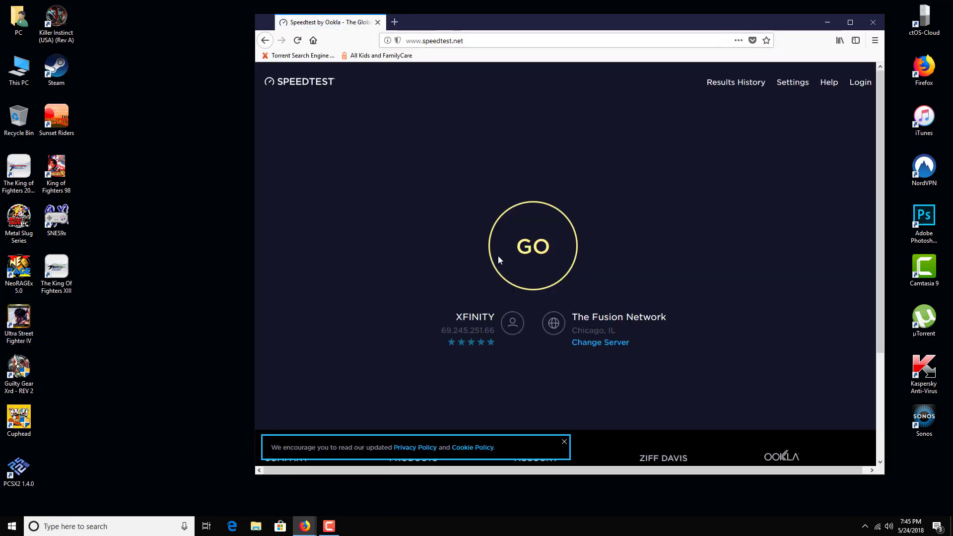
Run a Speedtest on the CtOS 2.4 GHz connection: 12 ms ping, 62.89 Mbps down, 11.25 Mbps up.
{"action": "left_click", "coordinate": [540, 284]}
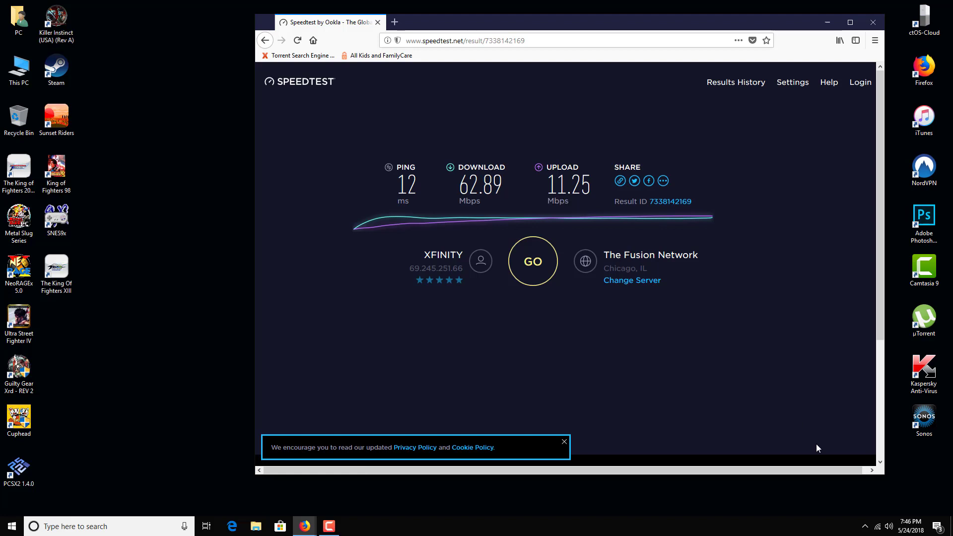
{"action": "left_click", "coordinate": [878, 528]}
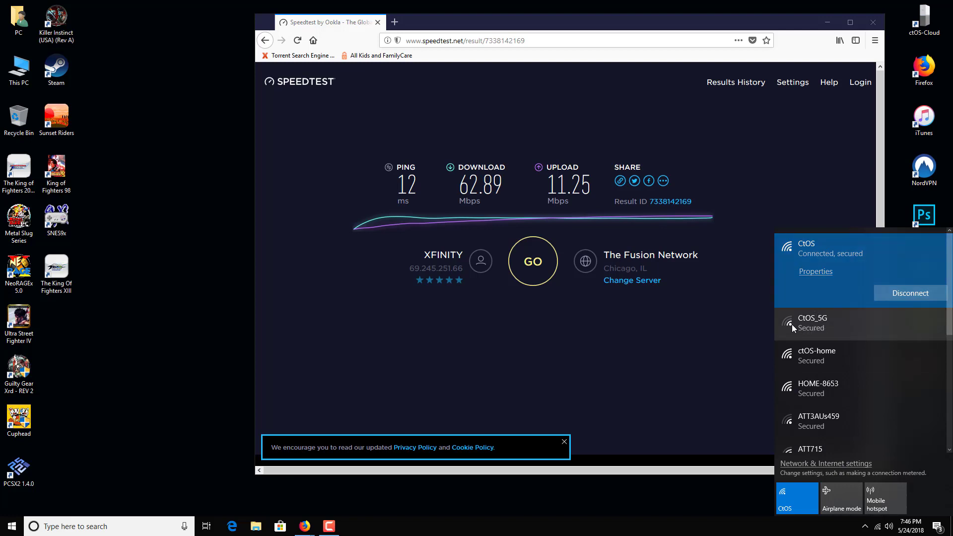
Connect the PC to the secured CtOS_5G Wi-Fi network and start a Start menu search.
{"action": "left_click", "coordinate": [839, 329]}
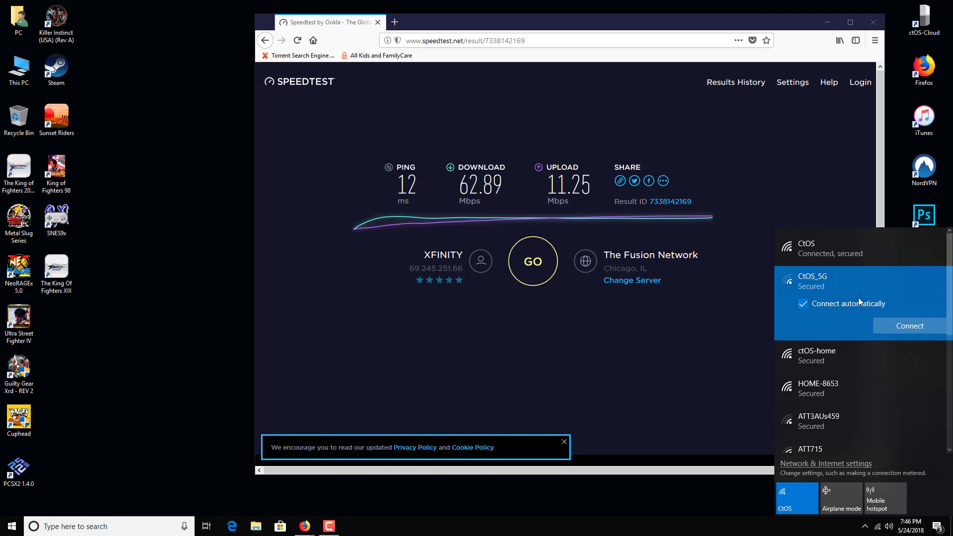
{"action": "left_click", "coordinate": [905, 326]}
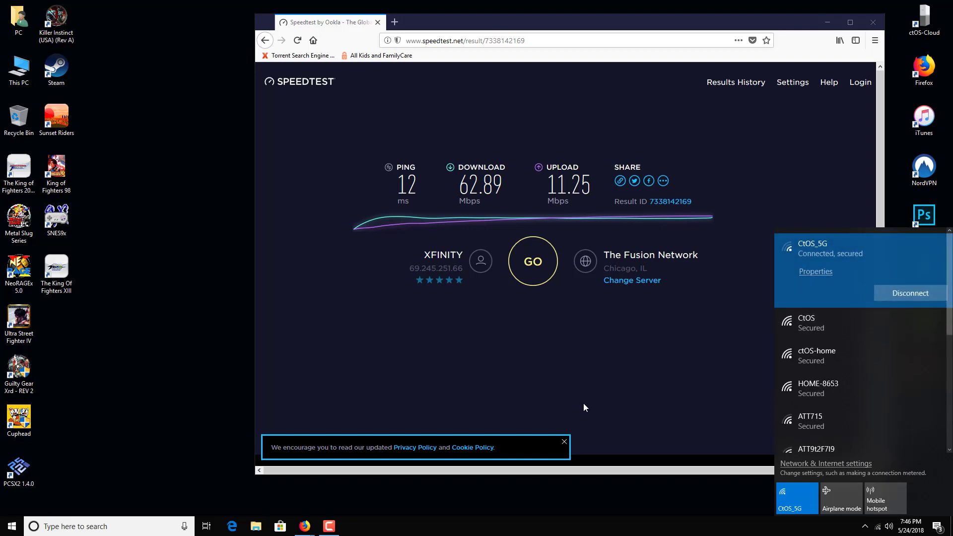
{"action": "left_click", "coordinate": [12, 527]}
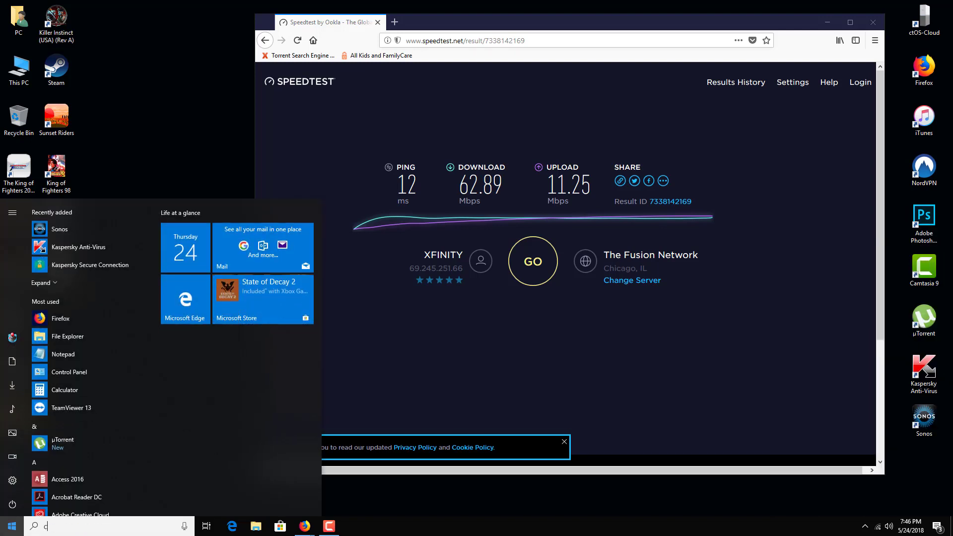
Launch Command Prompt via cmd and run ipconfig /flushdns to clear the DNS resolver cache.
{"action": "type", "text": "cmd"}
{"action": "key", "text": "Return"}
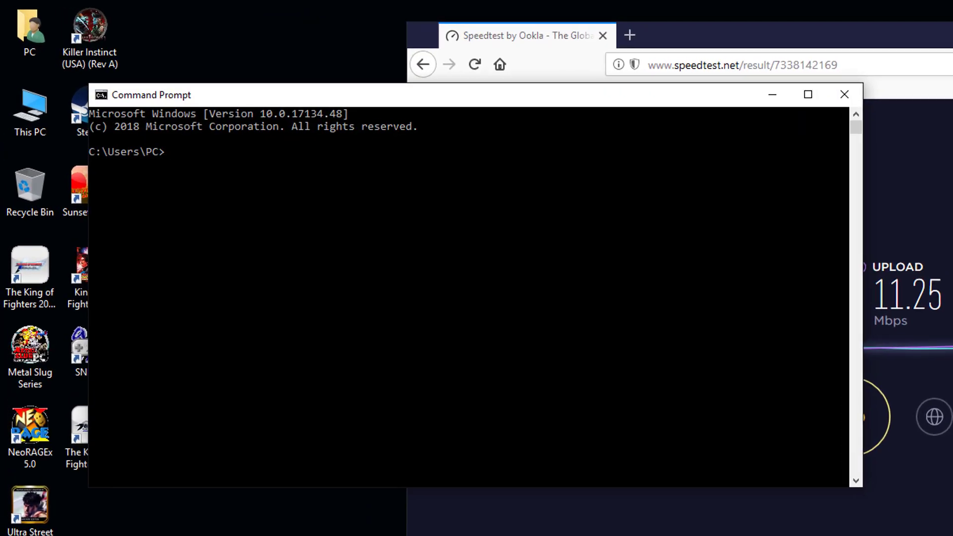
{"action": "type", "text": "ipconfig /flush"}
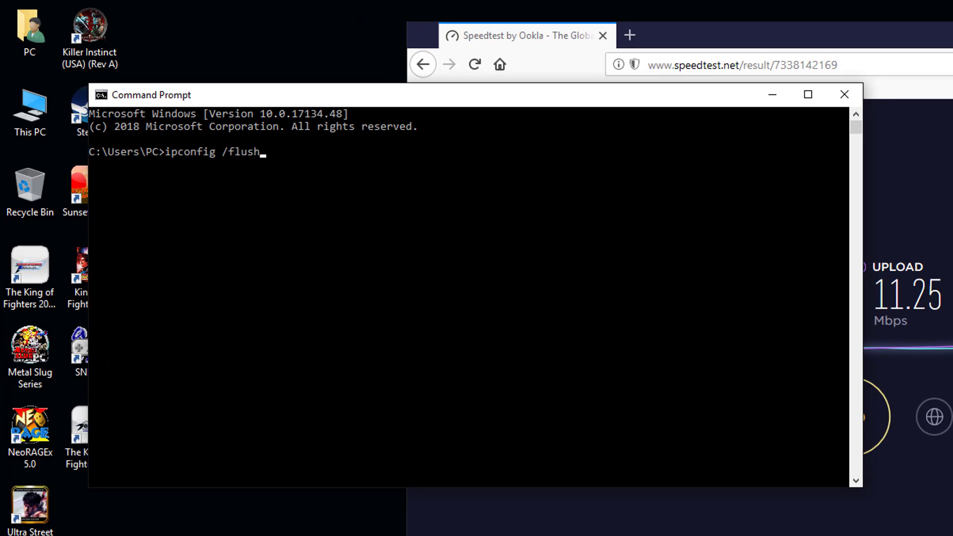
{"action": "type", "text": "dns"}
{"action": "key", "text": "Return"}
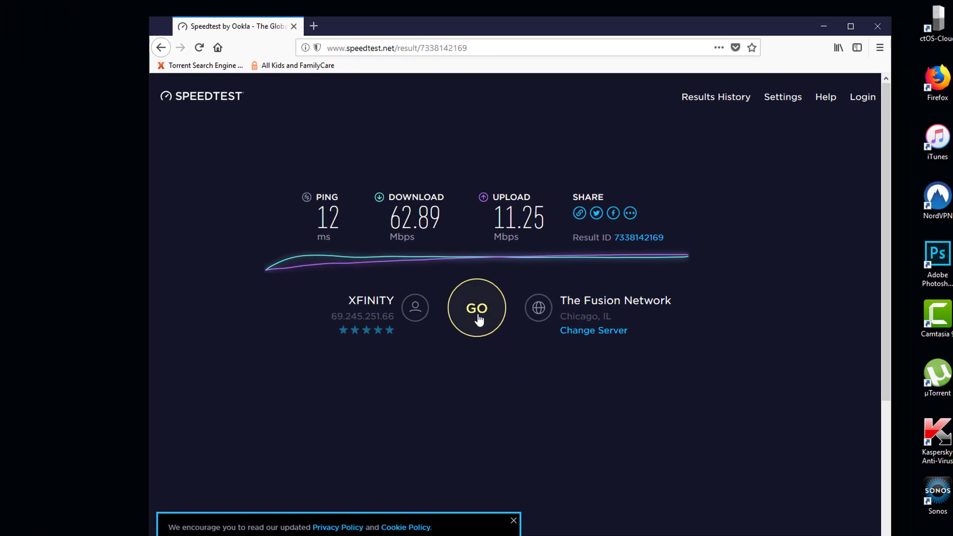
Rerun the Speedtest over CtOS_5G, reaching about 122 Mbps download and 12.08 Mbps upload.
{"action": "left_click", "coordinate": [478, 319]}
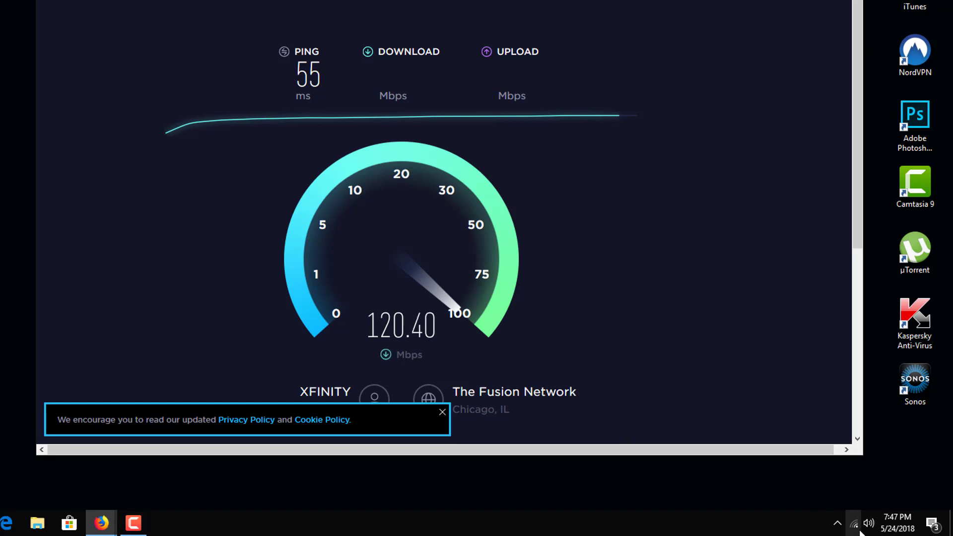
{"action": "mouse_move", "coordinate": [847, 530]}
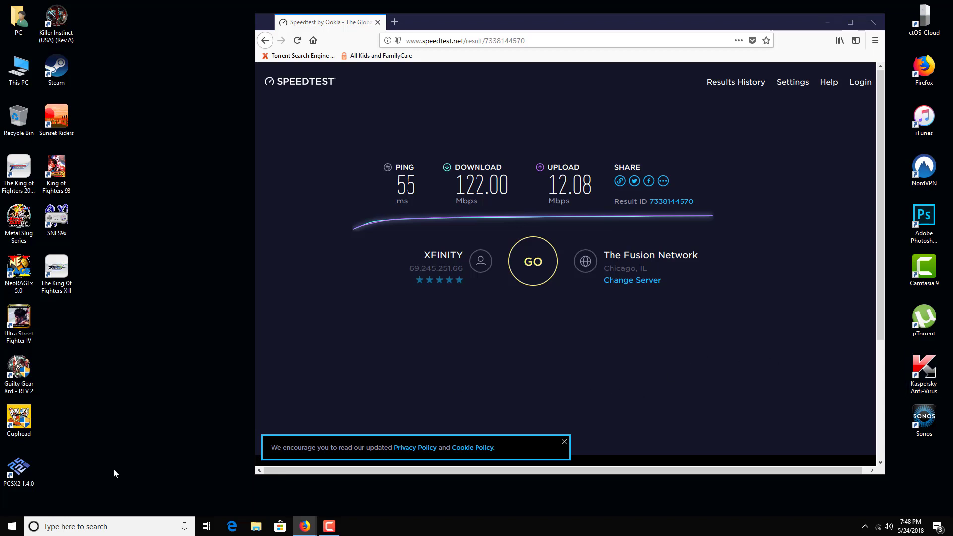
Open Control Panel's Network and Sharing Center showing CtOS_5G active, then the adapter list.
{"action": "left_click", "coordinate": [2, 532]}
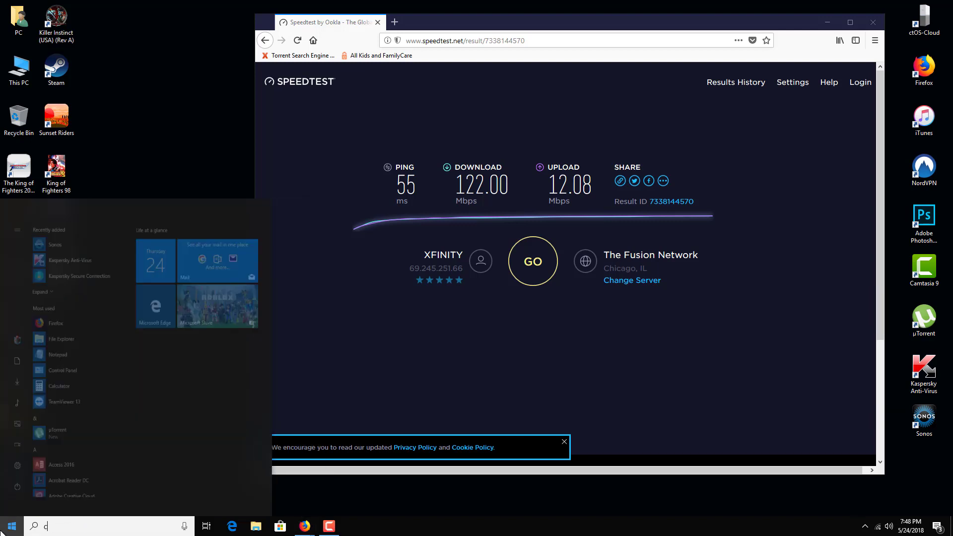
{"action": "type", "text": "control panel"}
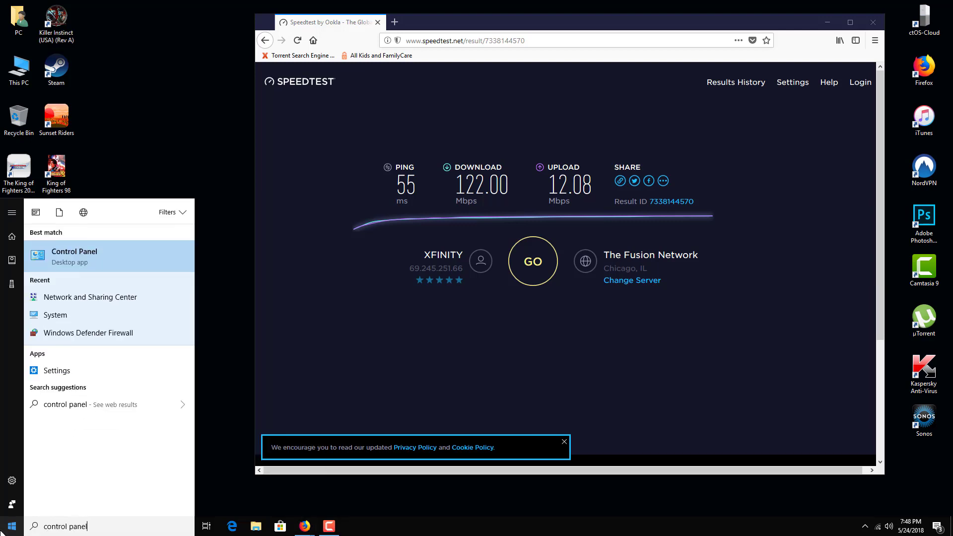
{"action": "key", "text": "Return"}
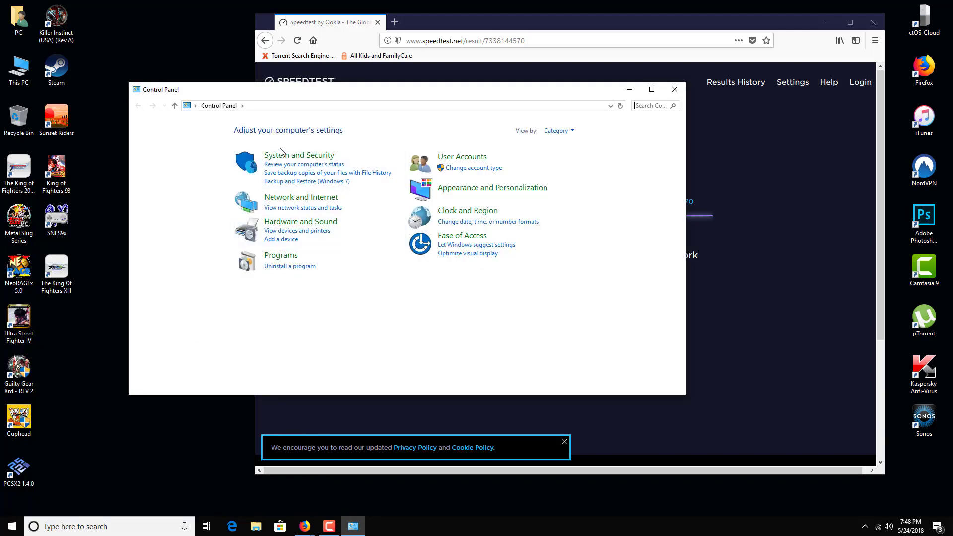
{"action": "left_click", "coordinate": [308, 198]}
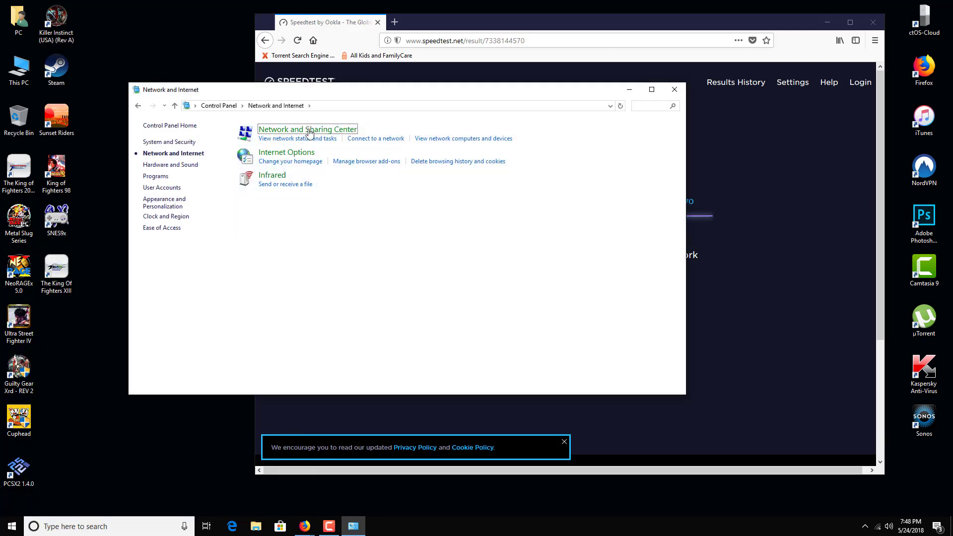
{"action": "left_click", "coordinate": [346, 131]}
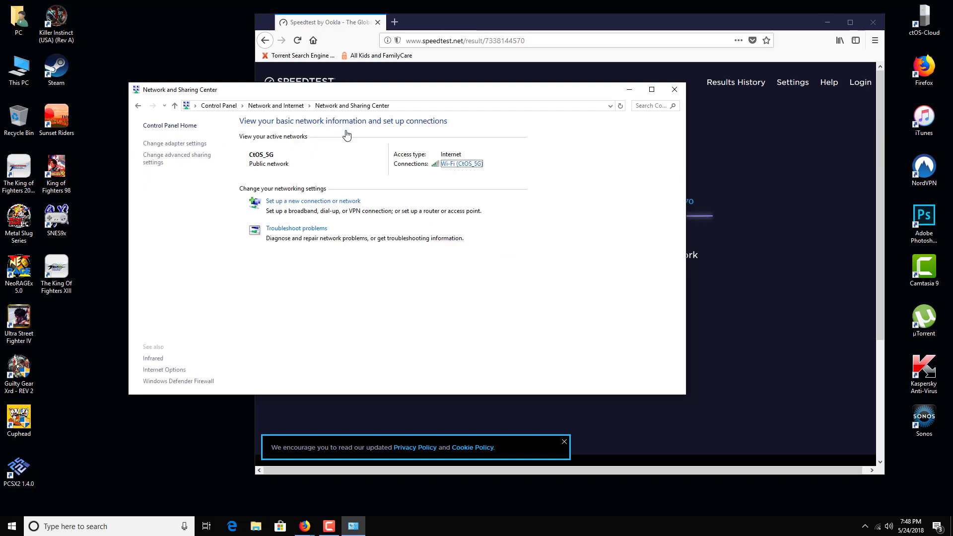
{"action": "left_click", "coordinate": [187, 145]}
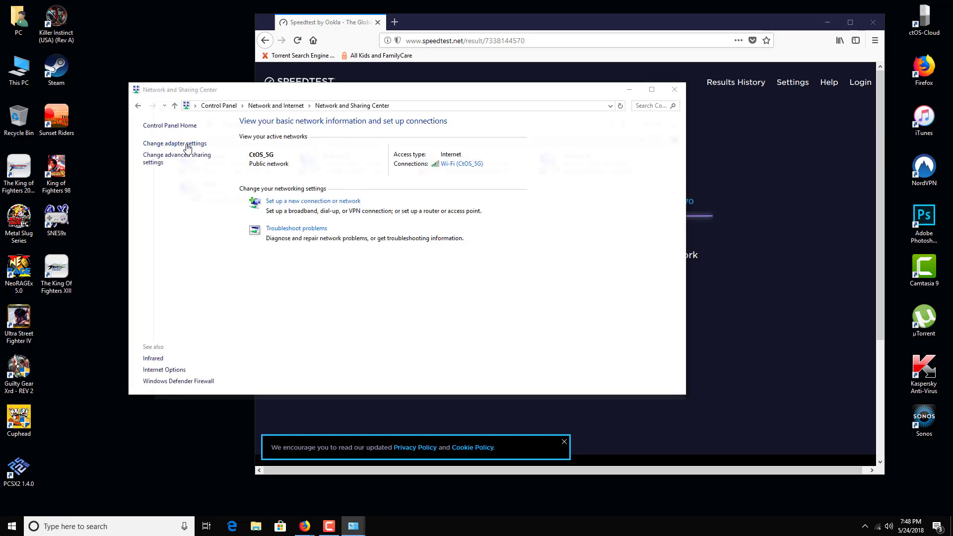